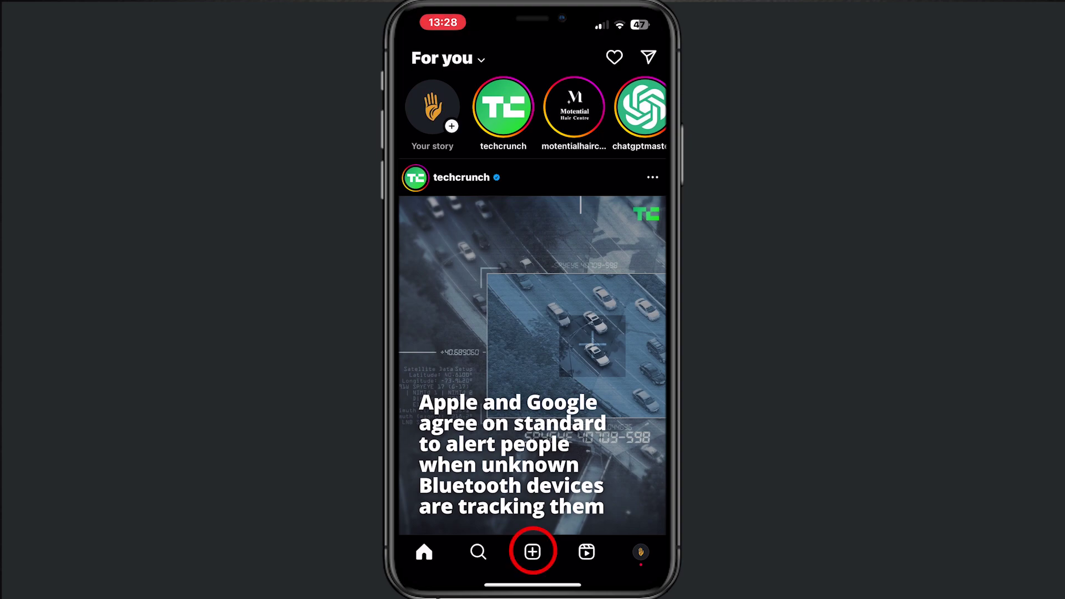
Open the New post screen from the create button in the feed.
left_click(532, 552)
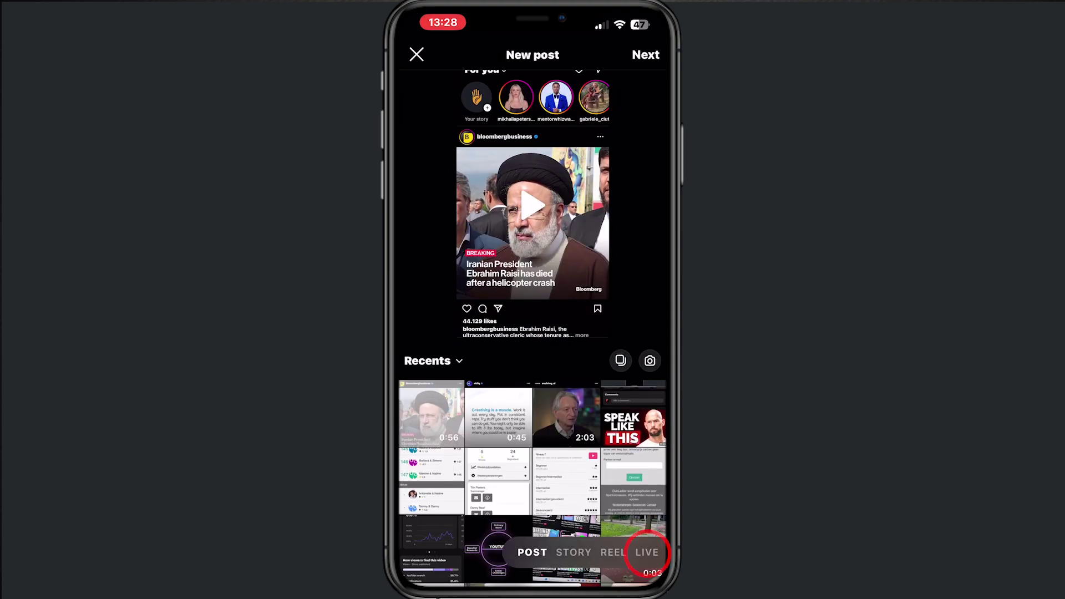
Switch to LIVE mode and title the broadcast 'Test Live'.
left_click(647, 552)
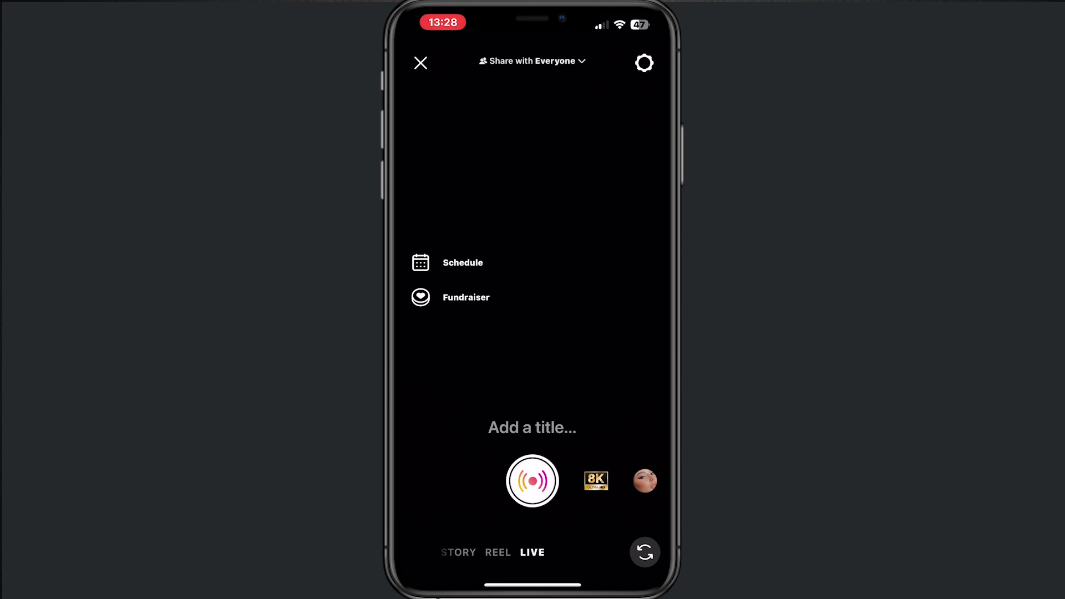
left_click(534, 427)
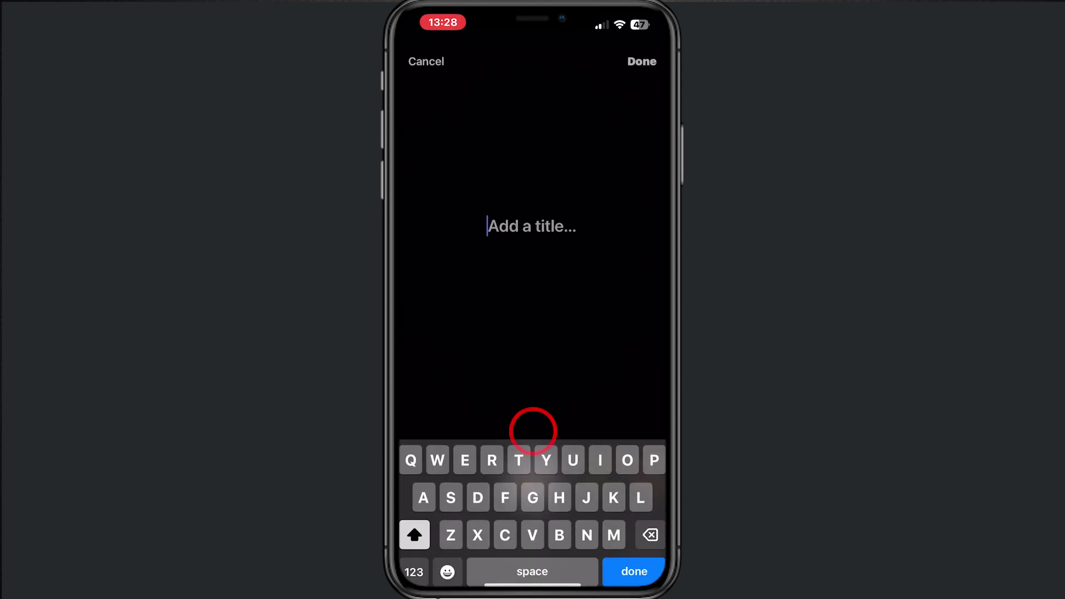
type("Test ")
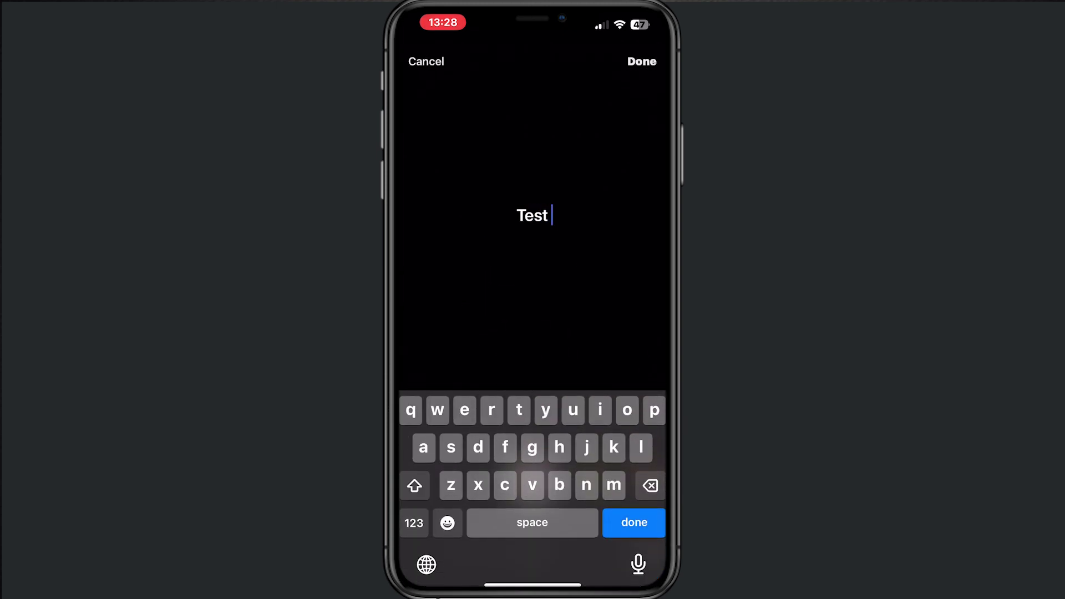
type("Live")
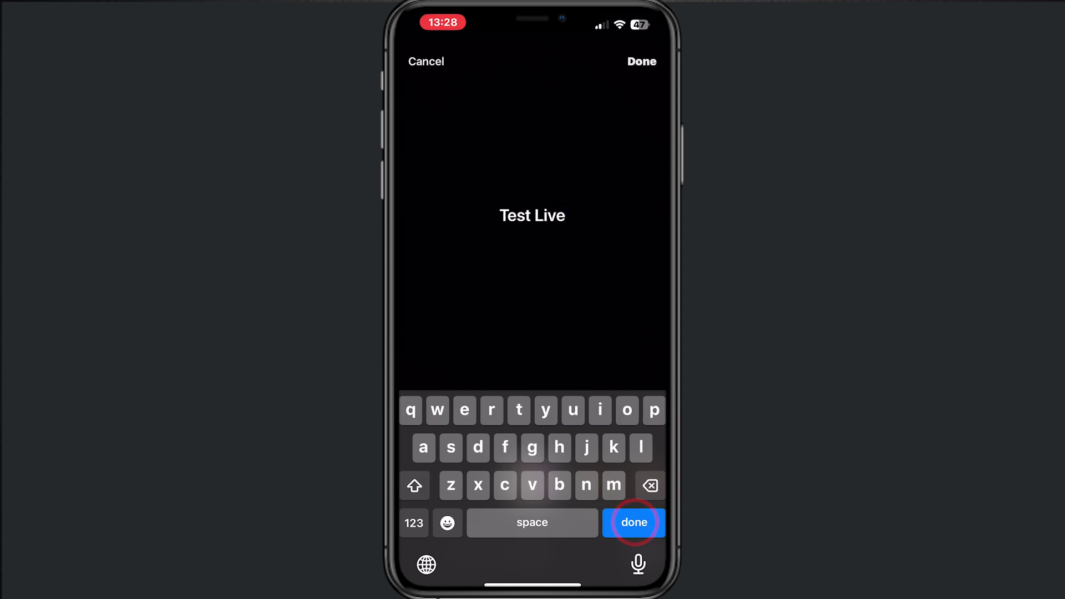
left_click(634, 522)
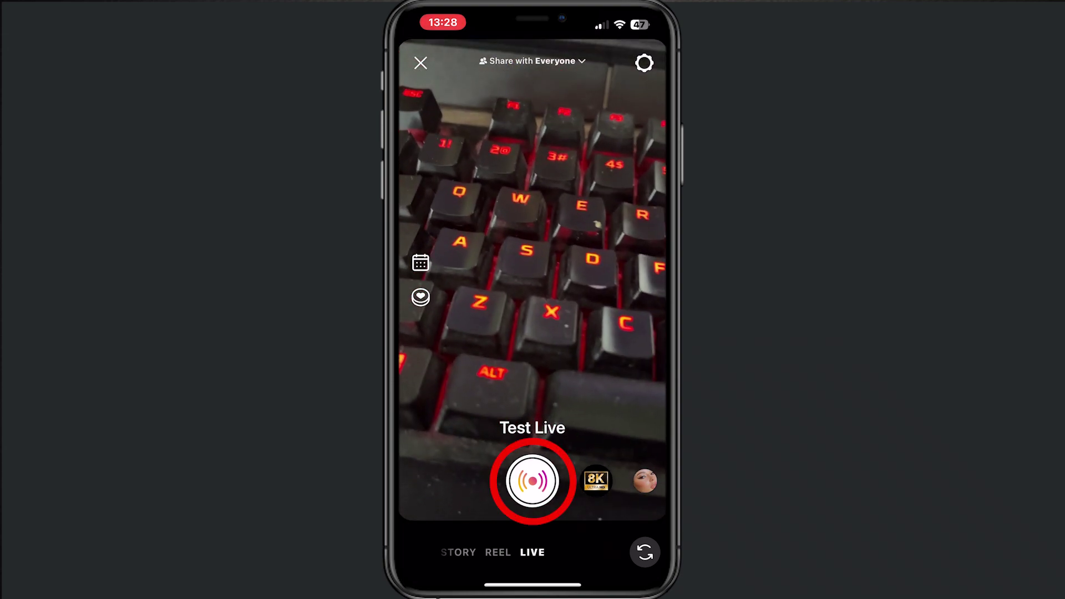
Go live with the 'Test Live' broadcast after the countdown.
left_click(532, 482)
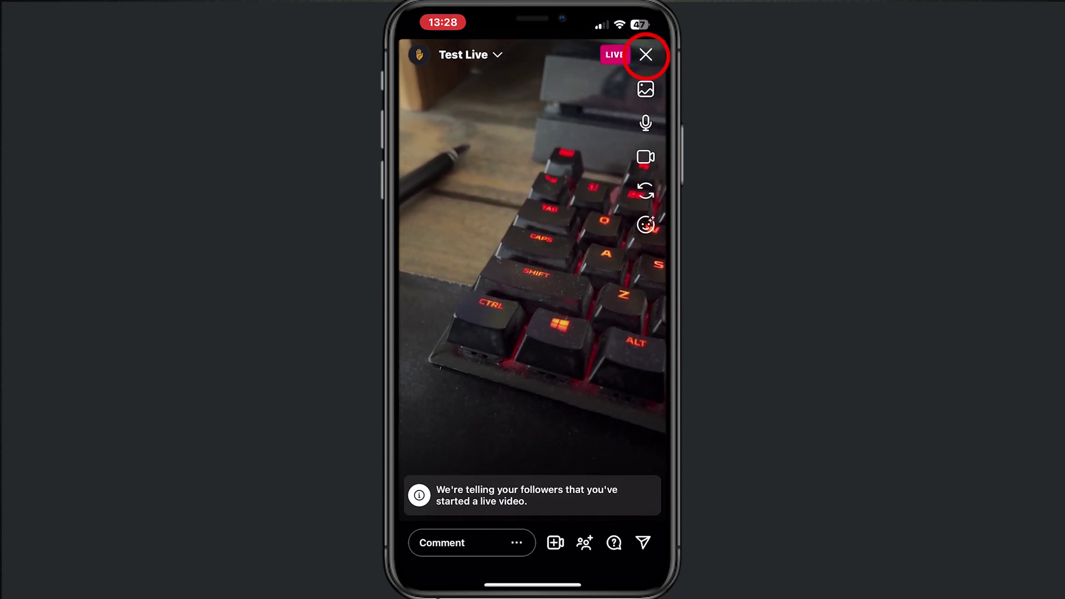
End the 'Test Live' broadcast and confirm with End Now.
left_click(646, 53)
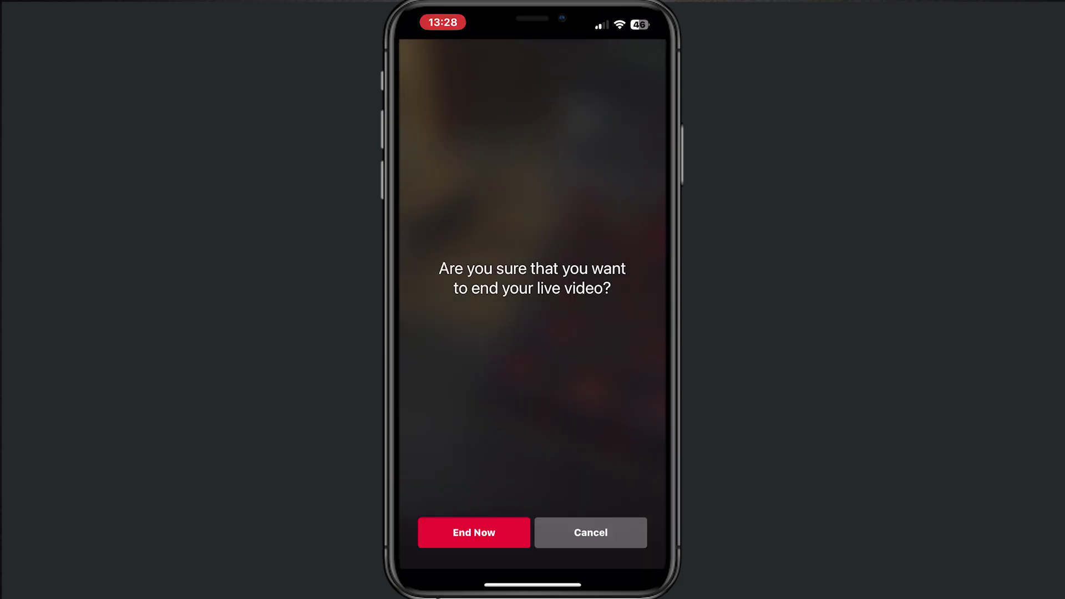
left_click(474, 533)
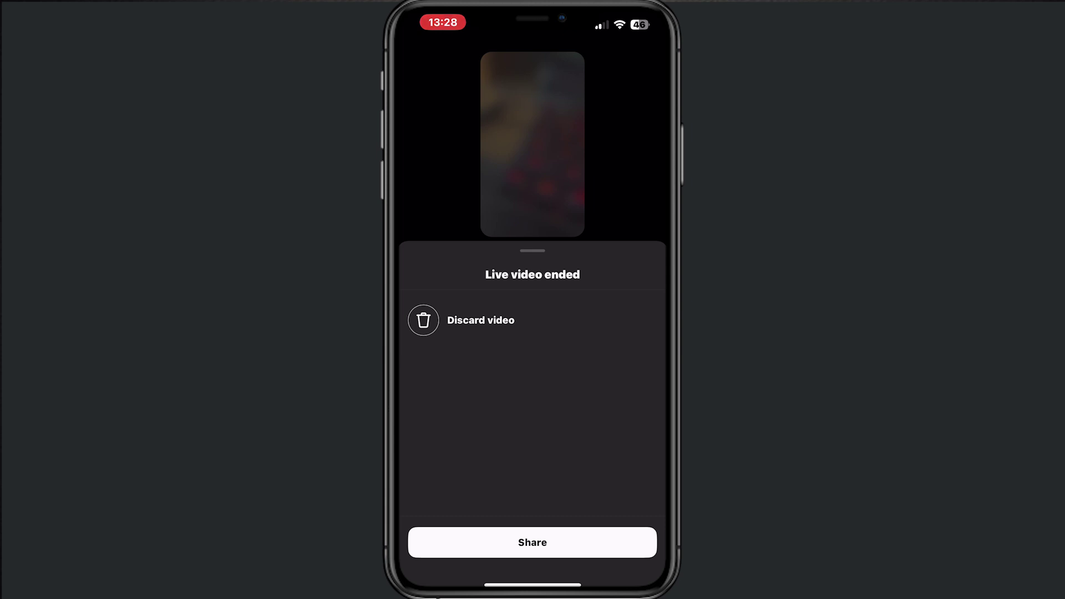
Discard the ended live video and confirm the discard.
left_click(422, 320)
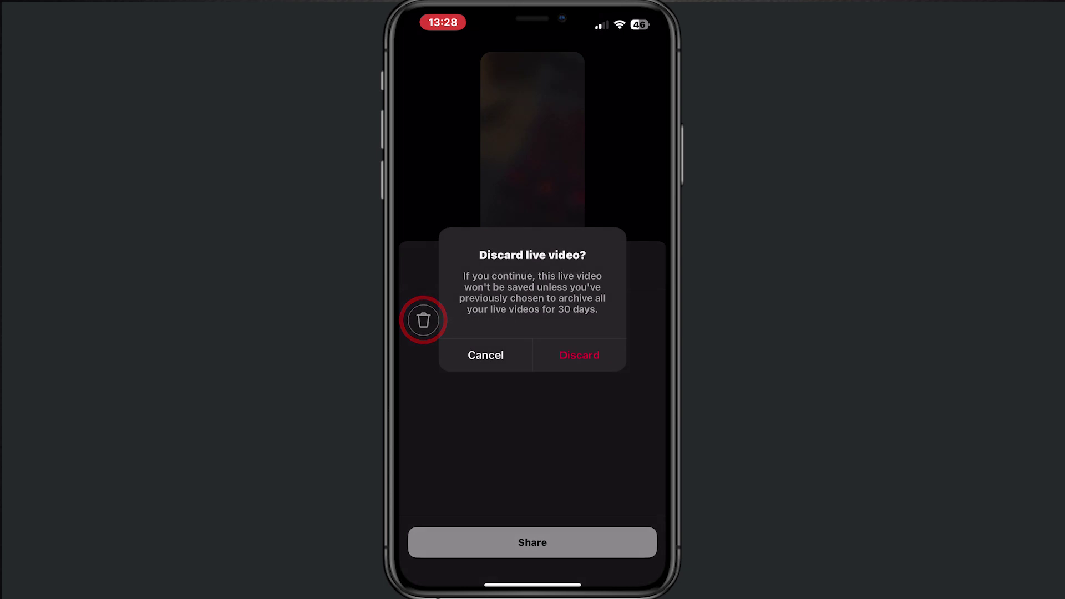
left_click(580, 355)
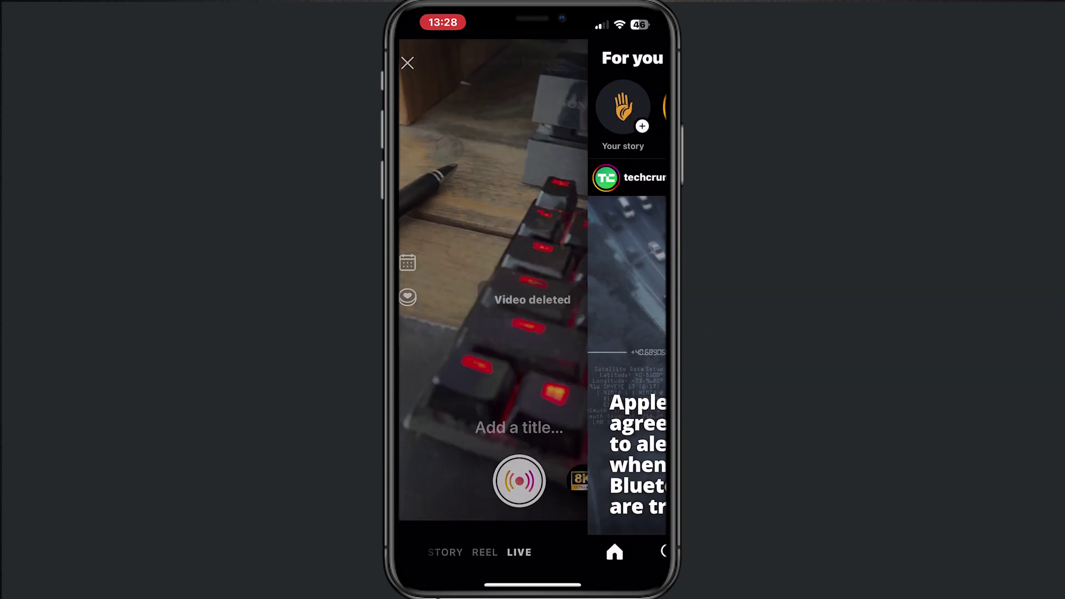